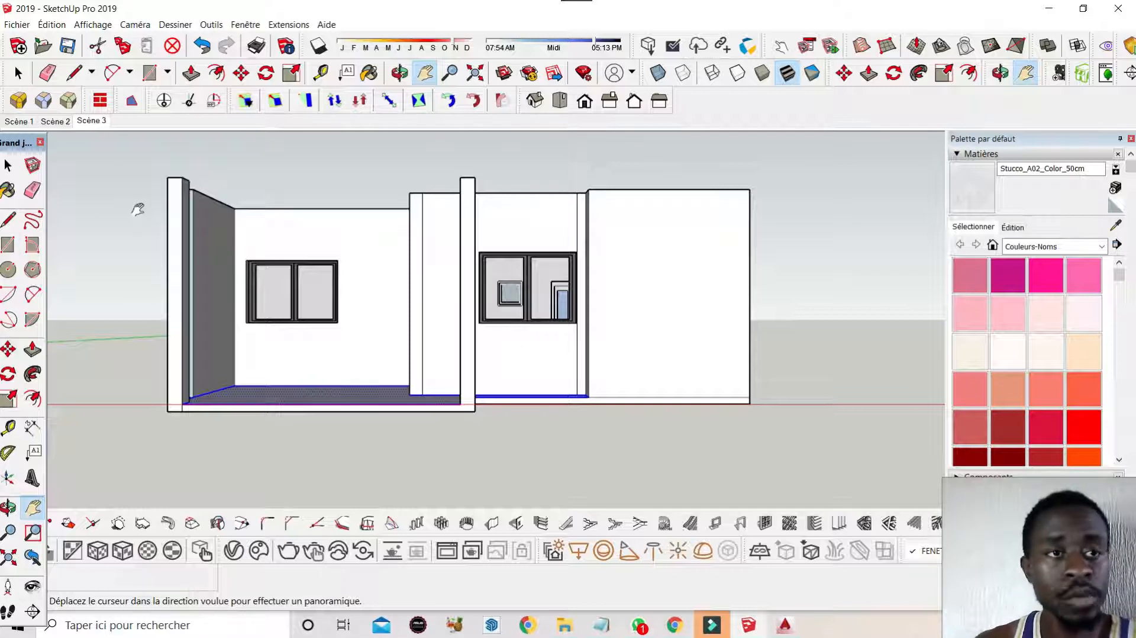
Step: Add a new scene, Scène 4, from the current view of the house and update it
left_click(92, 25)
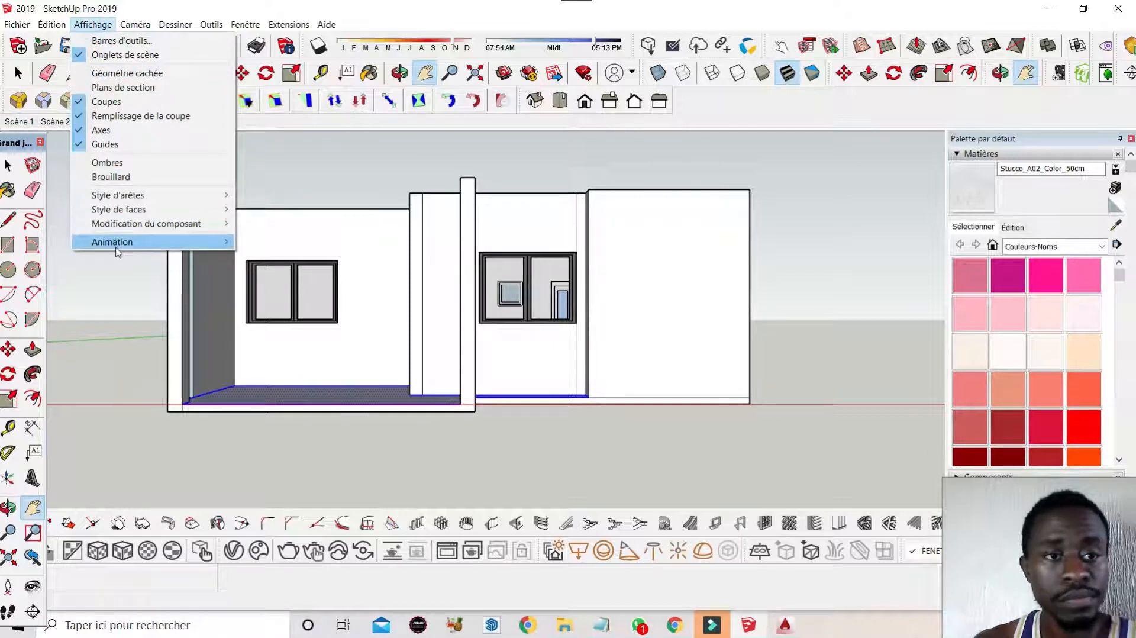
mouse_move(131, 242)
left_click(322, 243)
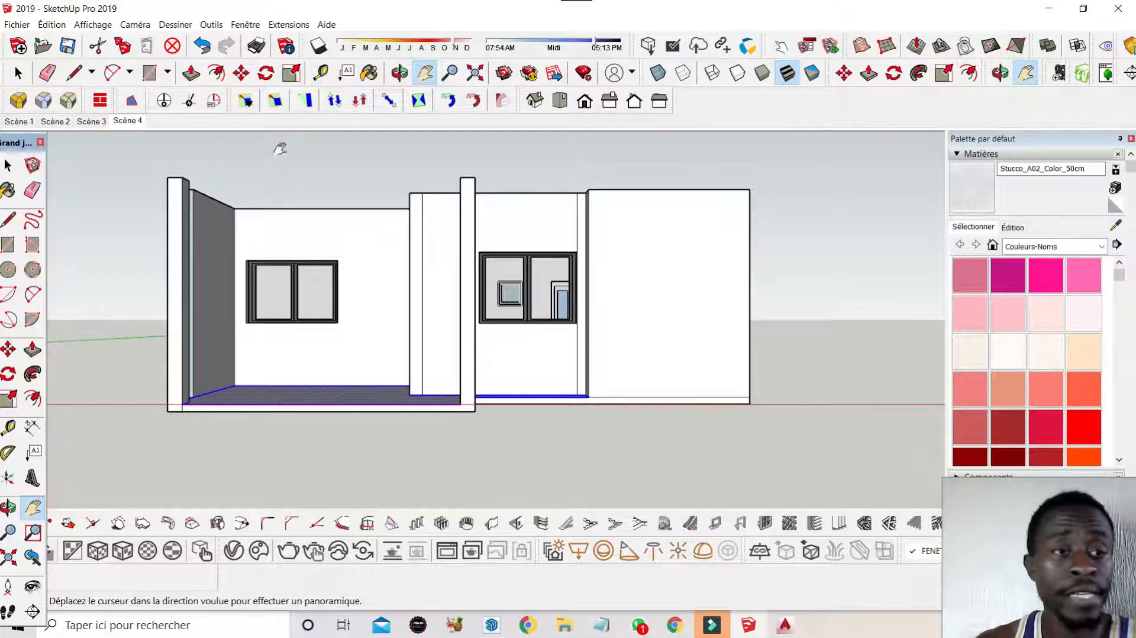
right_click(133, 124)
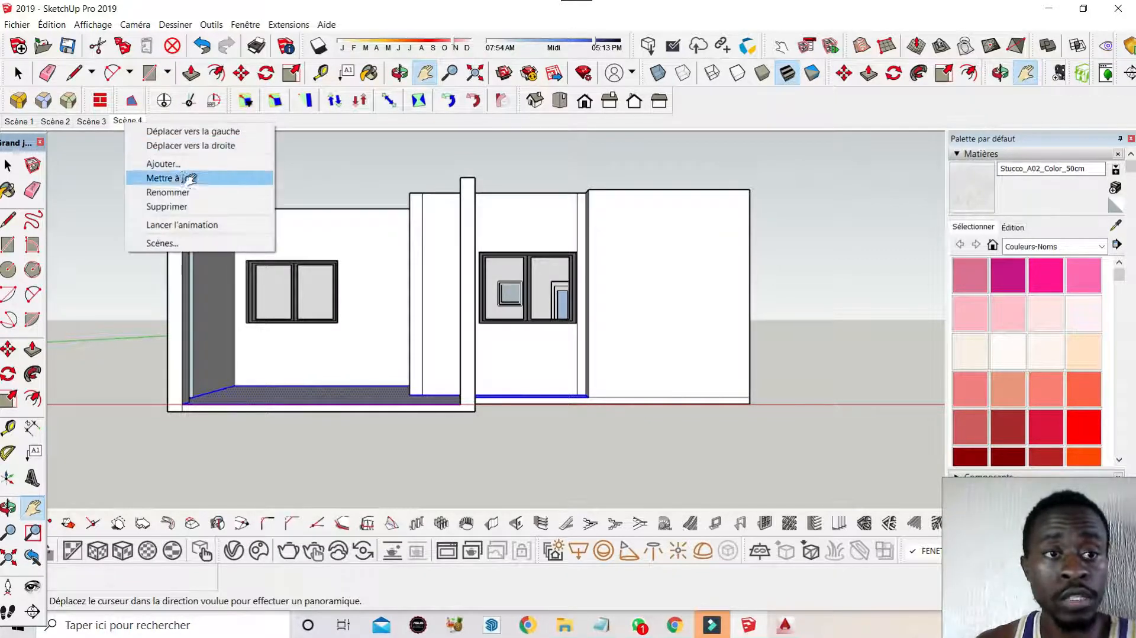
left_click(191, 179)
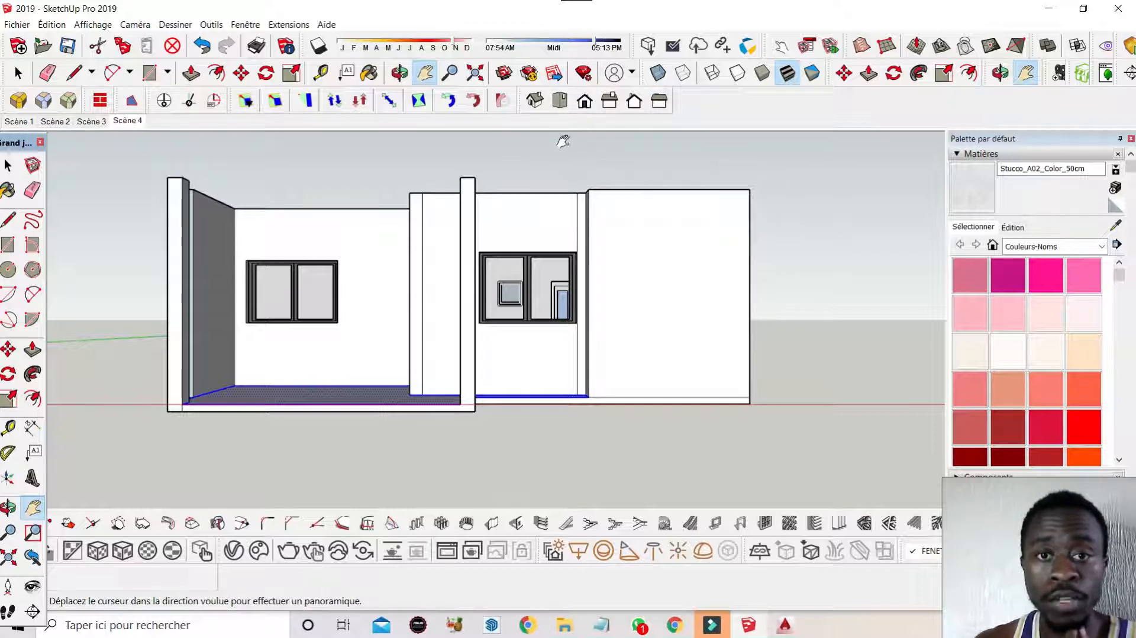
Step: Switch the house model through the isometric and top views to the standard front view
left_click(535, 102)
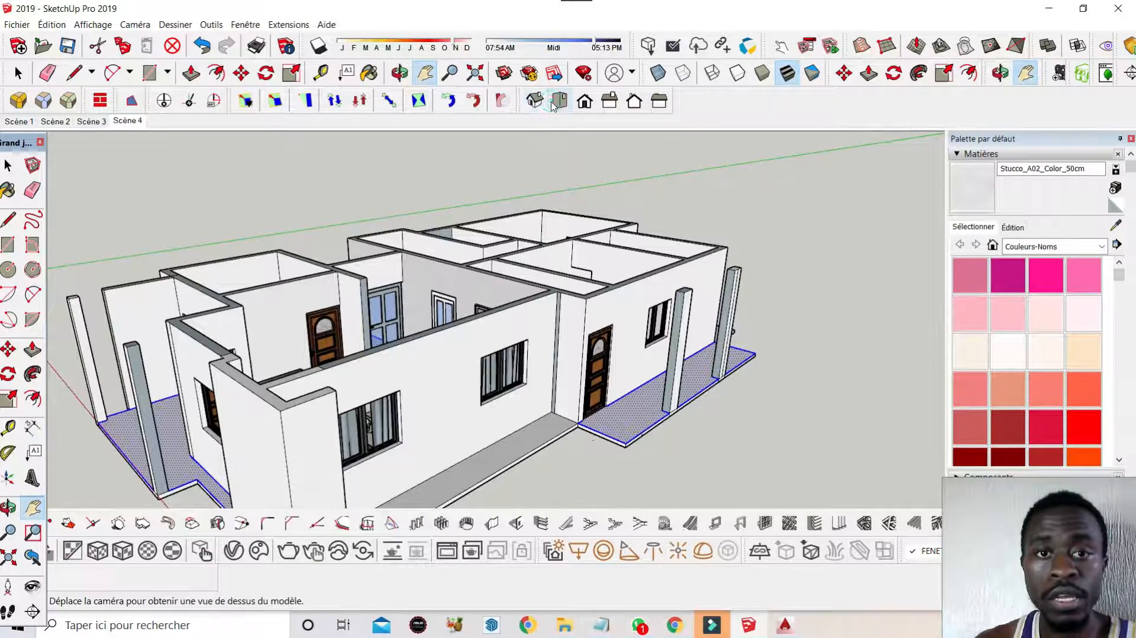
left_click(555, 104)
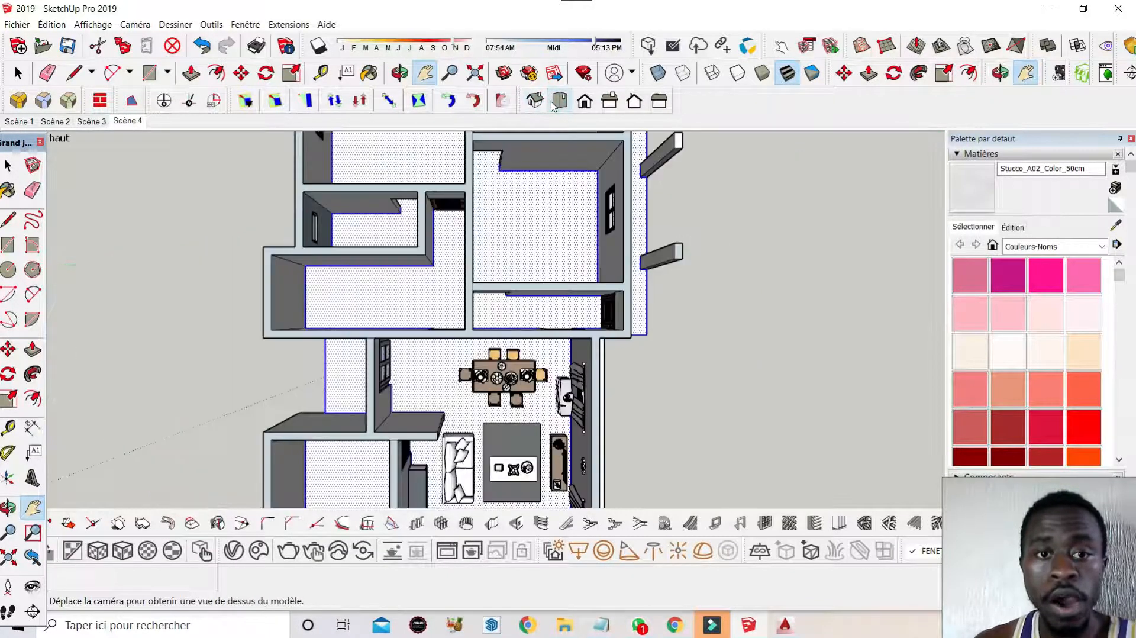
left_click(584, 102)
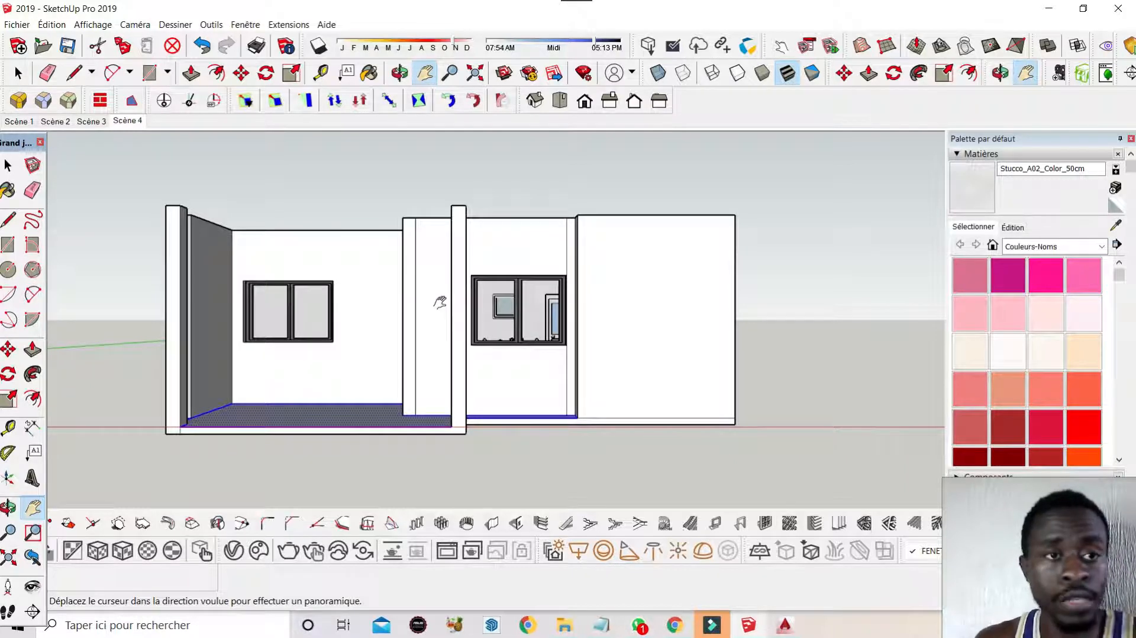
Step: Export the front view as a 2D AutoCAD DXF file named 2019 in the Images folder, replacing the existing file
left_click(18, 25)
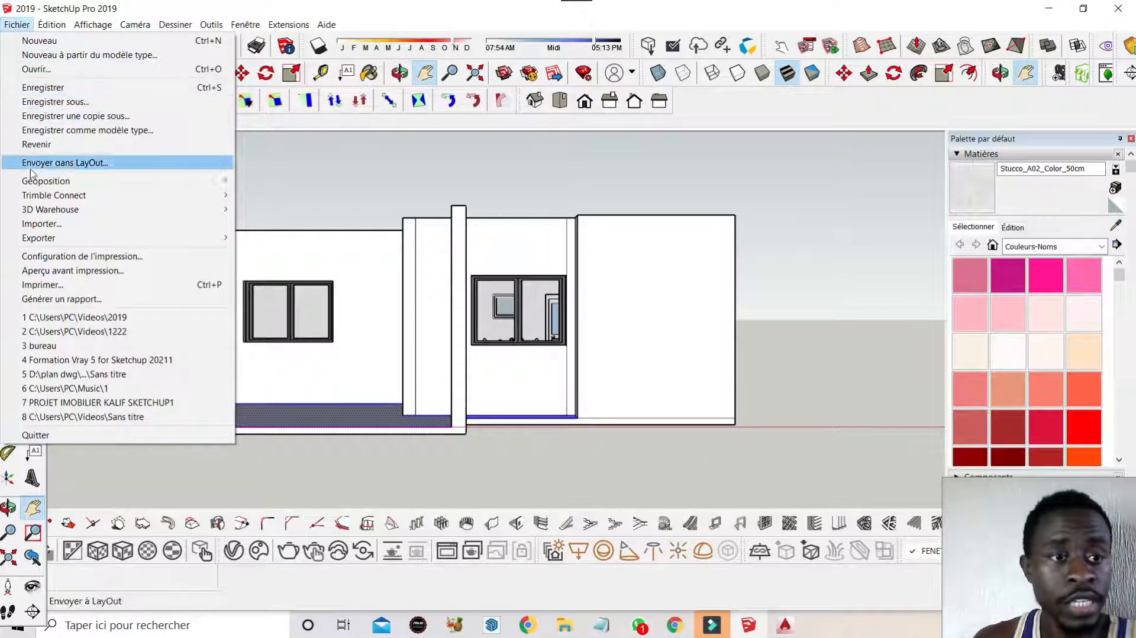
mouse_move(71, 243)
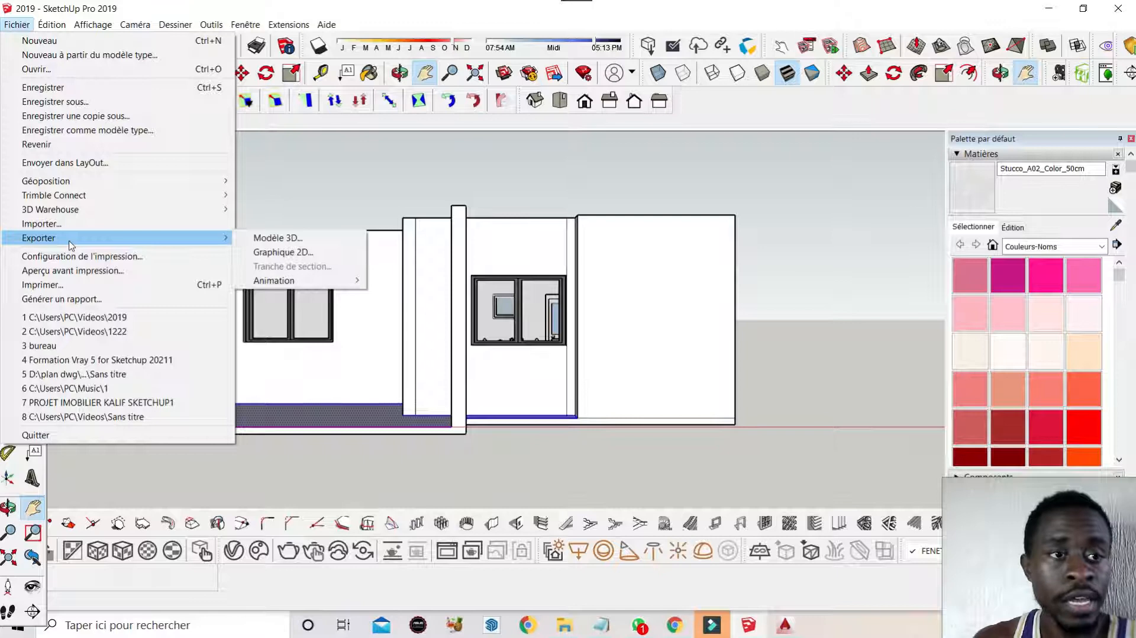
left_click(314, 253)
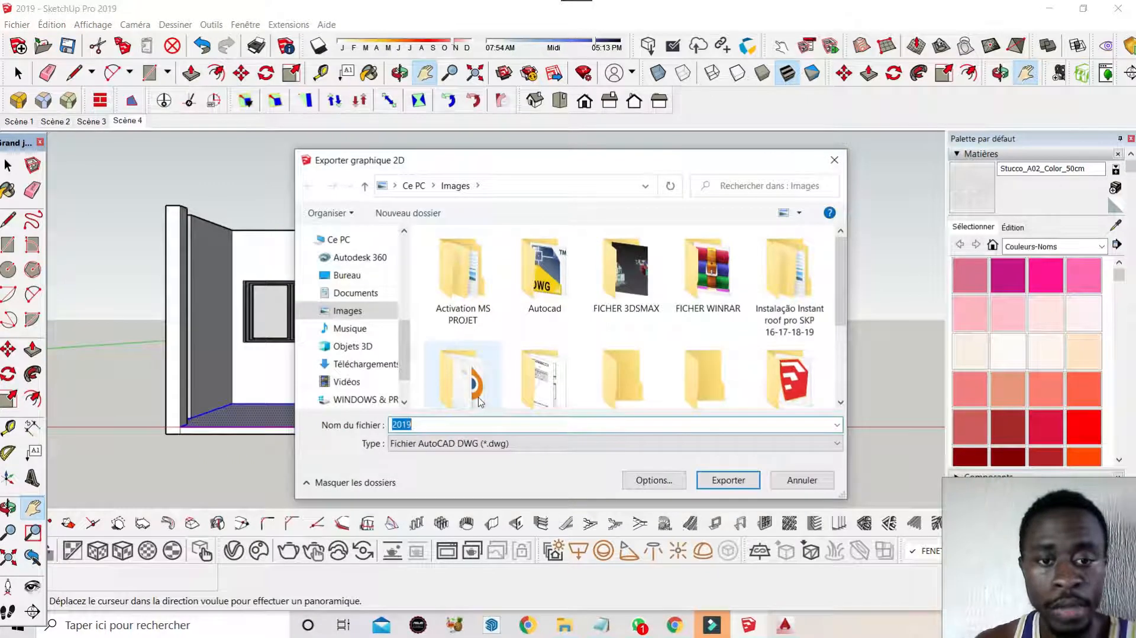
left_click(505, 443)
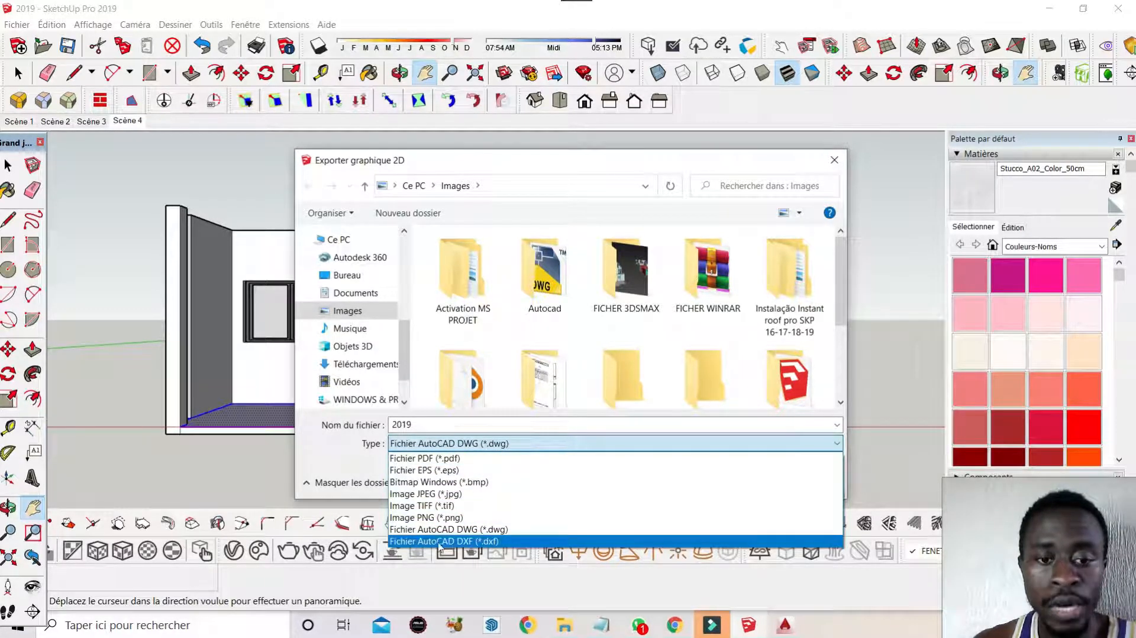
left_click(476, 540)
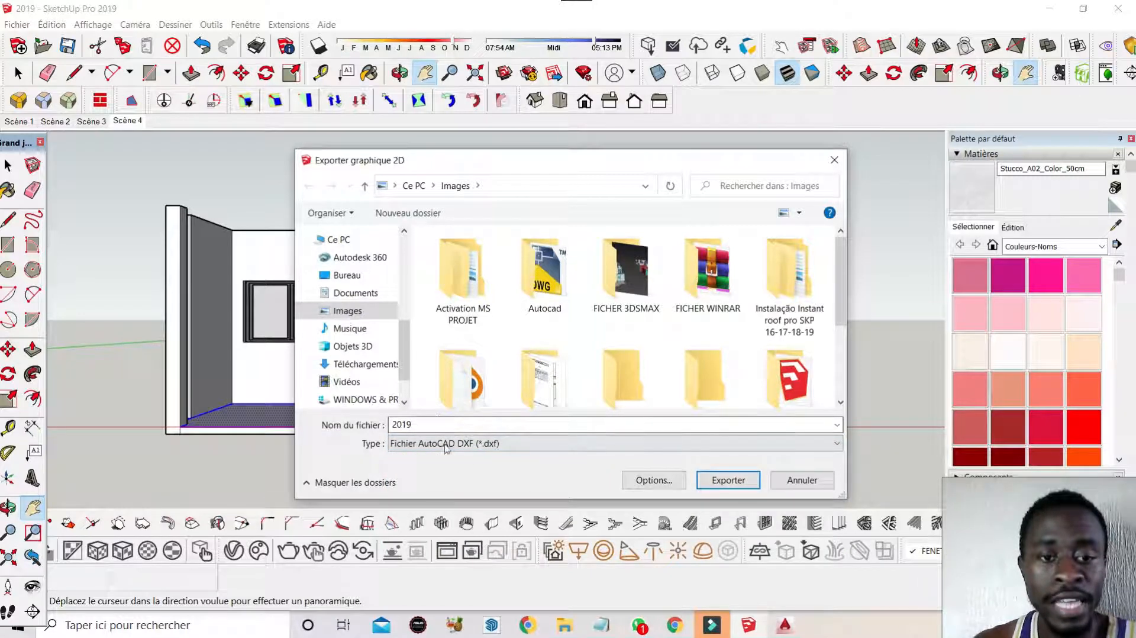
double_click(426, 426)
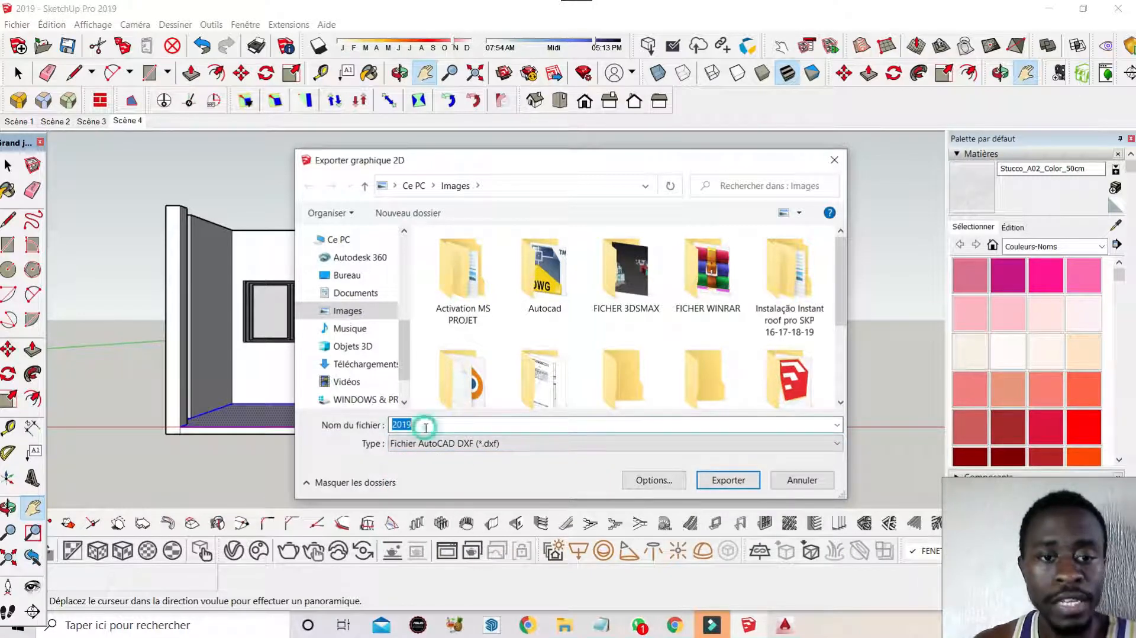
left_click(425, 426)
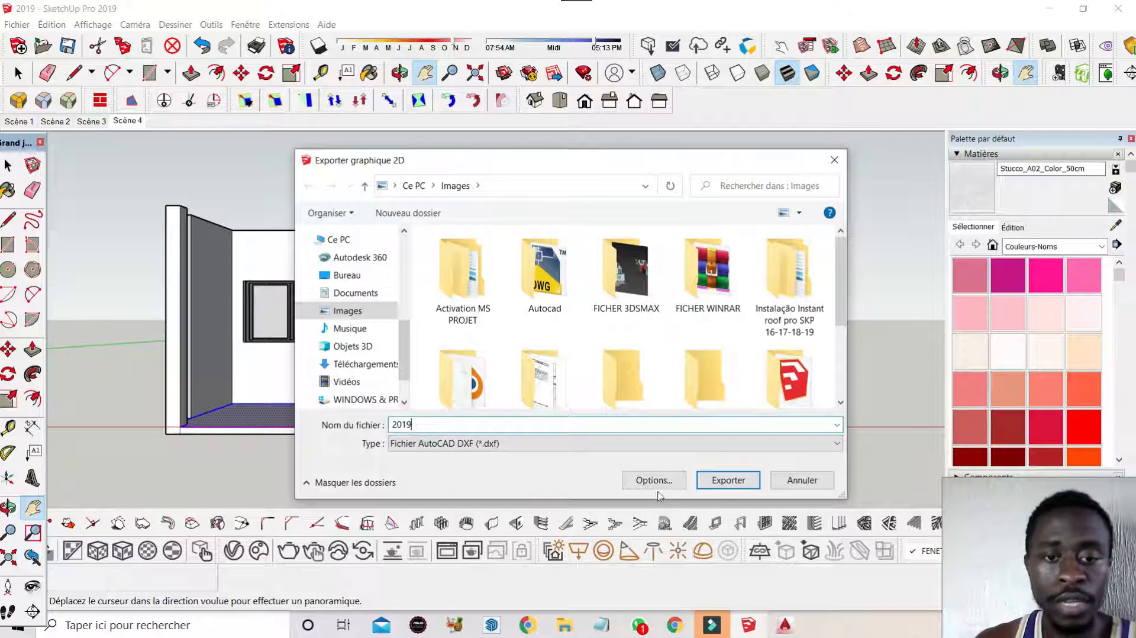
left_click(729, 480)
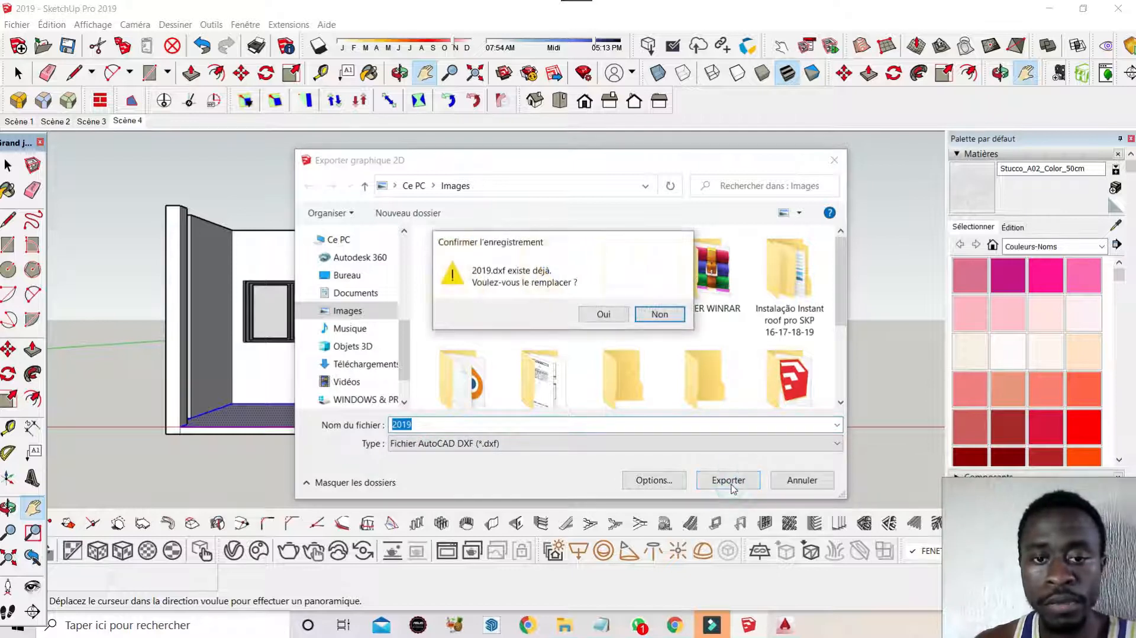
left_click(618, 313)
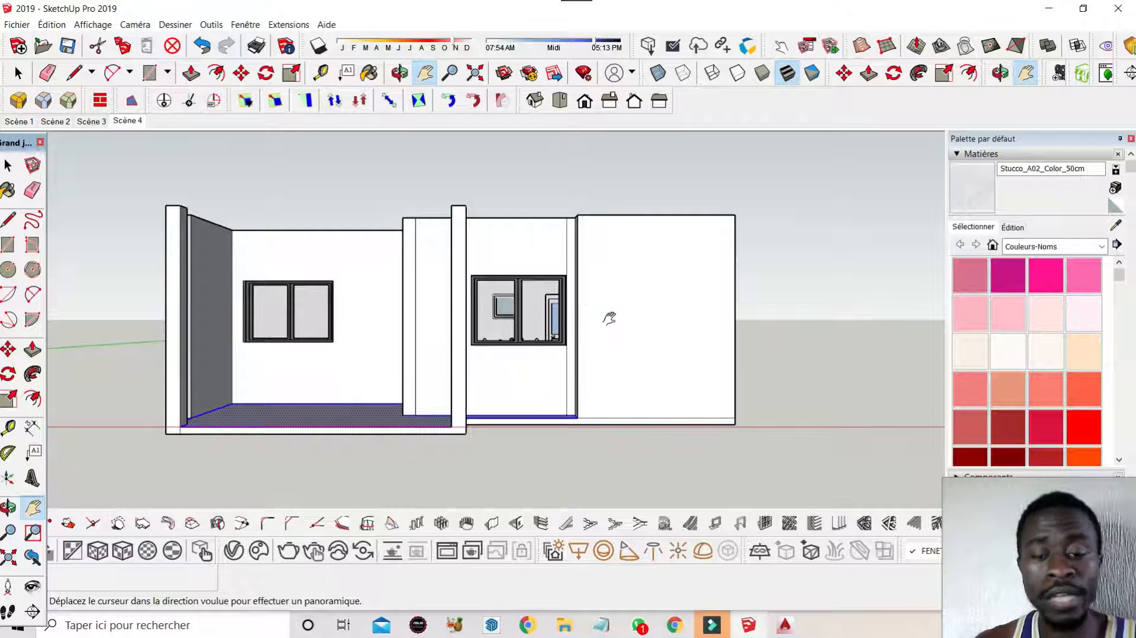
Step: Switch to AutoCAD and open the DXF file 2019 from the Images folder
left_click(785, 623)
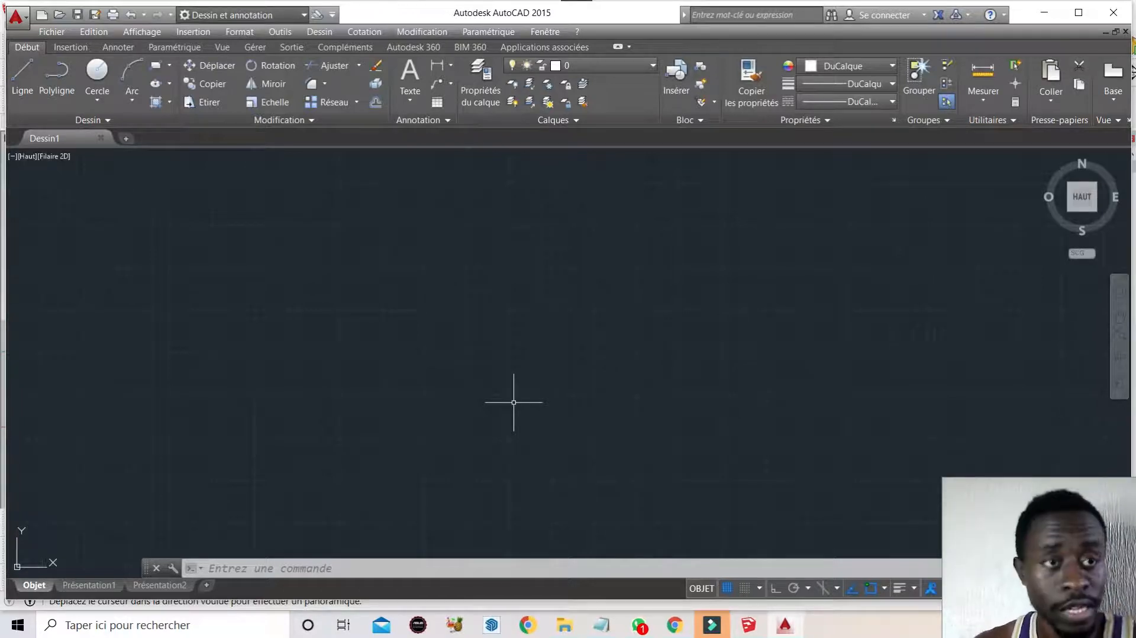
left_click(26, 21)
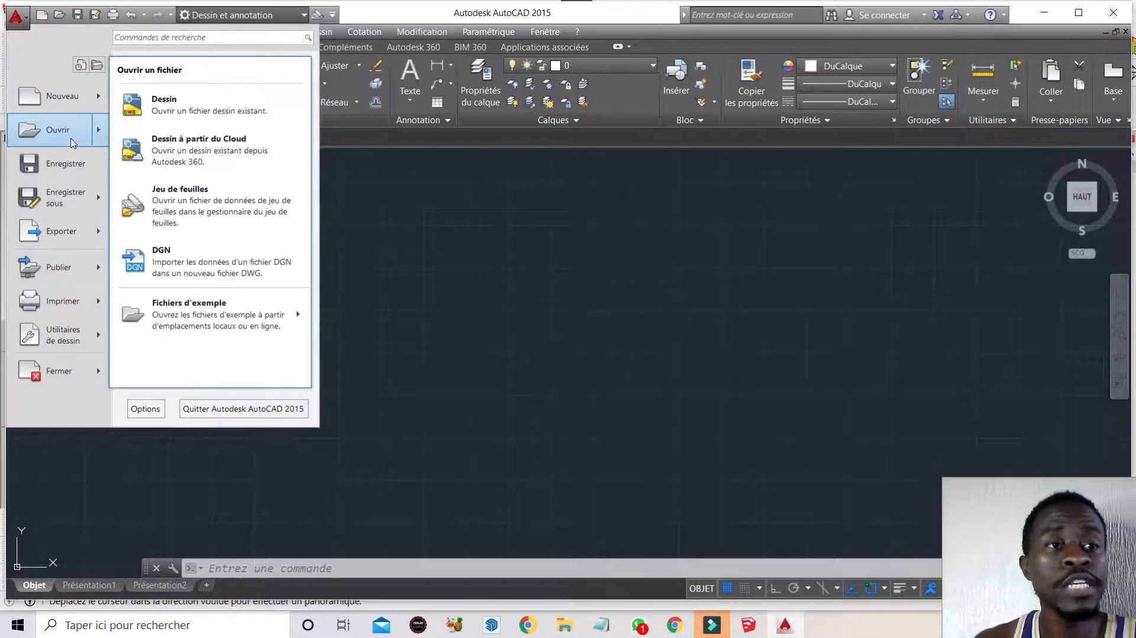
left_click(72, 142)
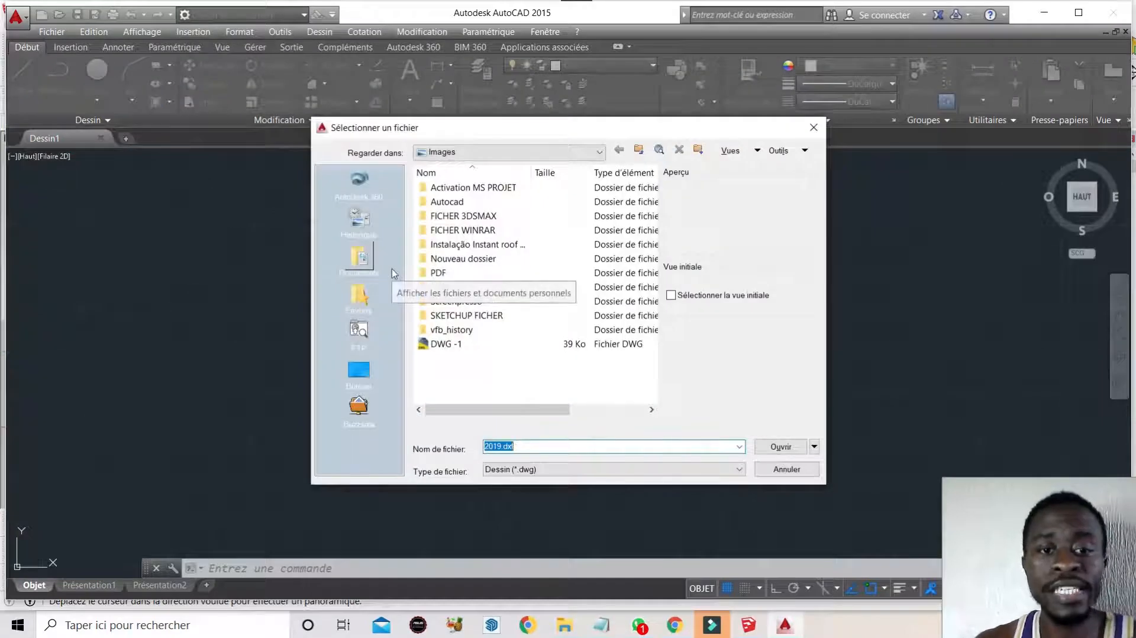
left_click(530, 469)
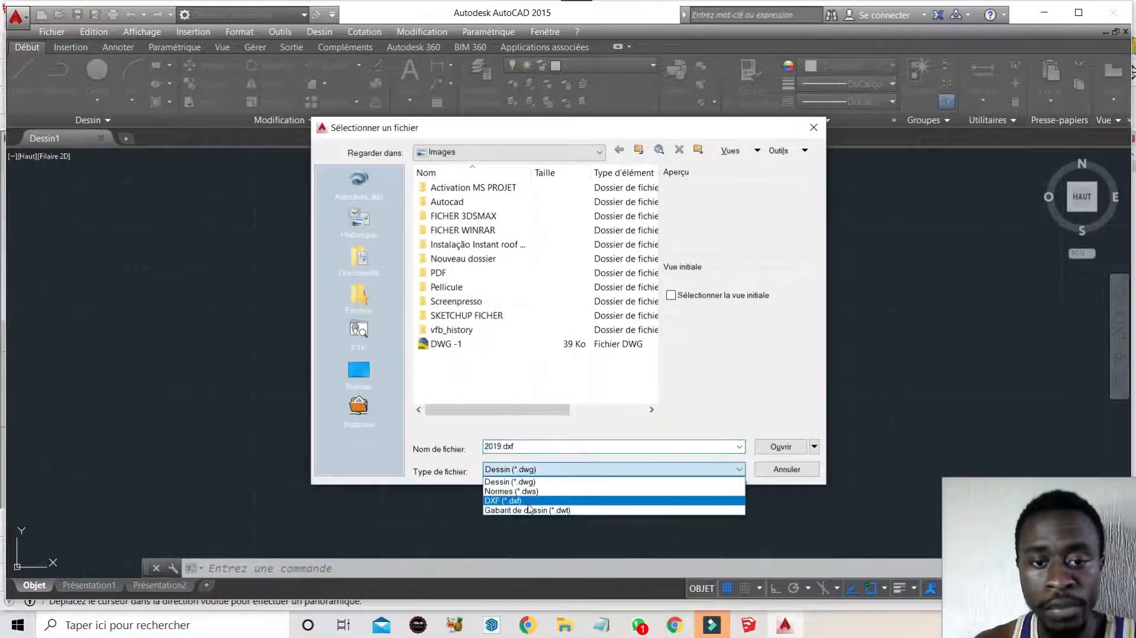
left_click(528, 502)
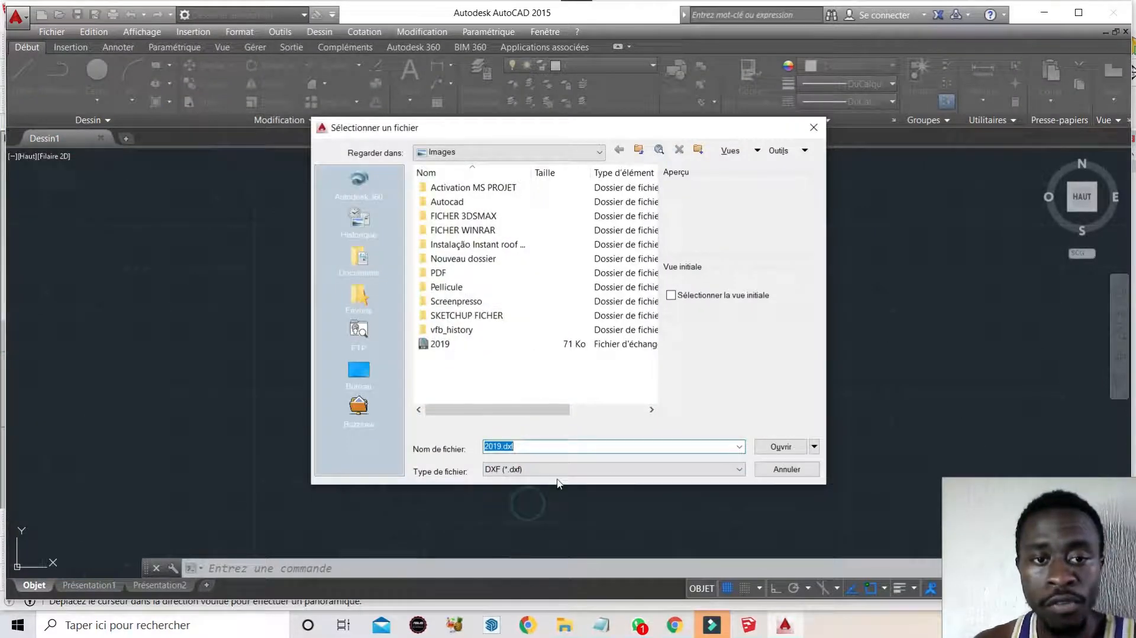
left_click(449, 344)
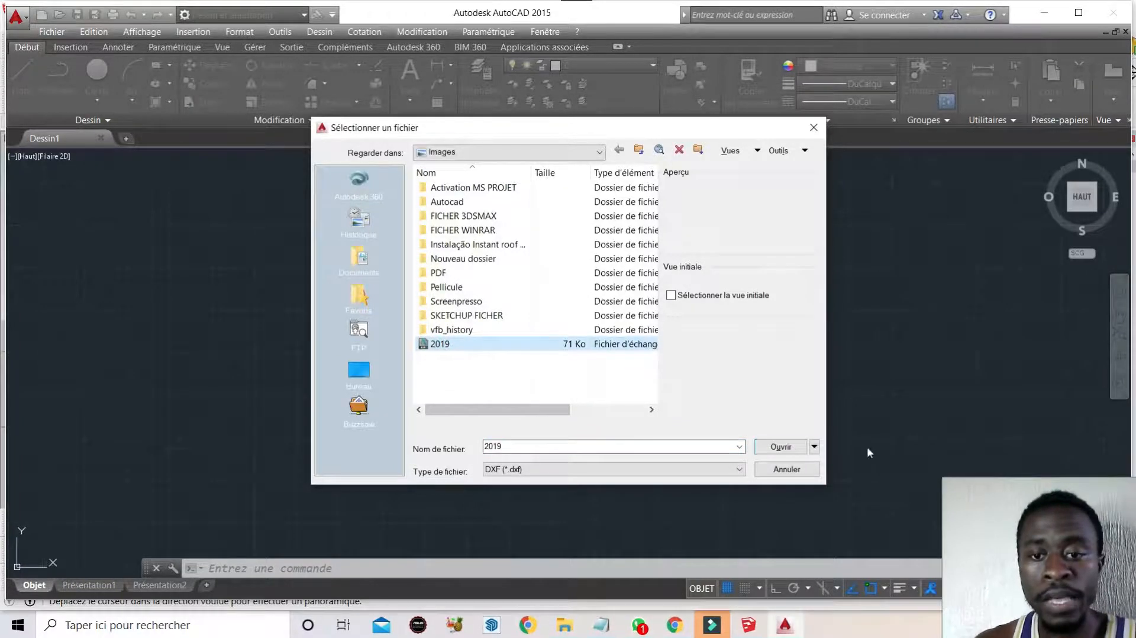
left_click(778, 447)
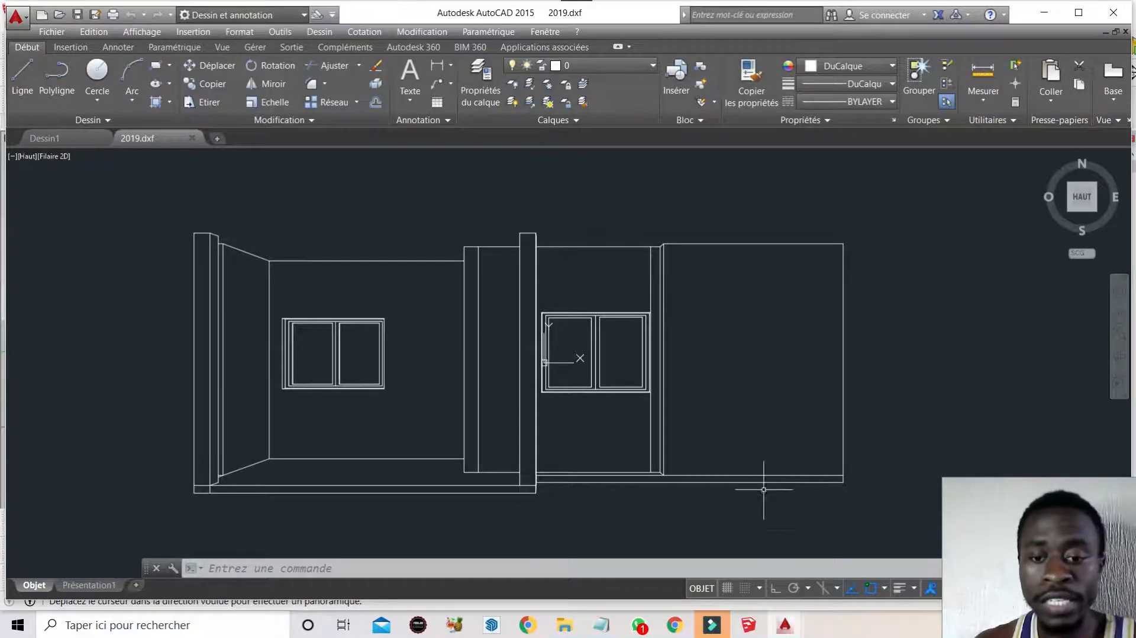
Step: Switch to SketchUp to compare its front view with the exported drawing, and return to AutoCAD
left_click(748, 625)
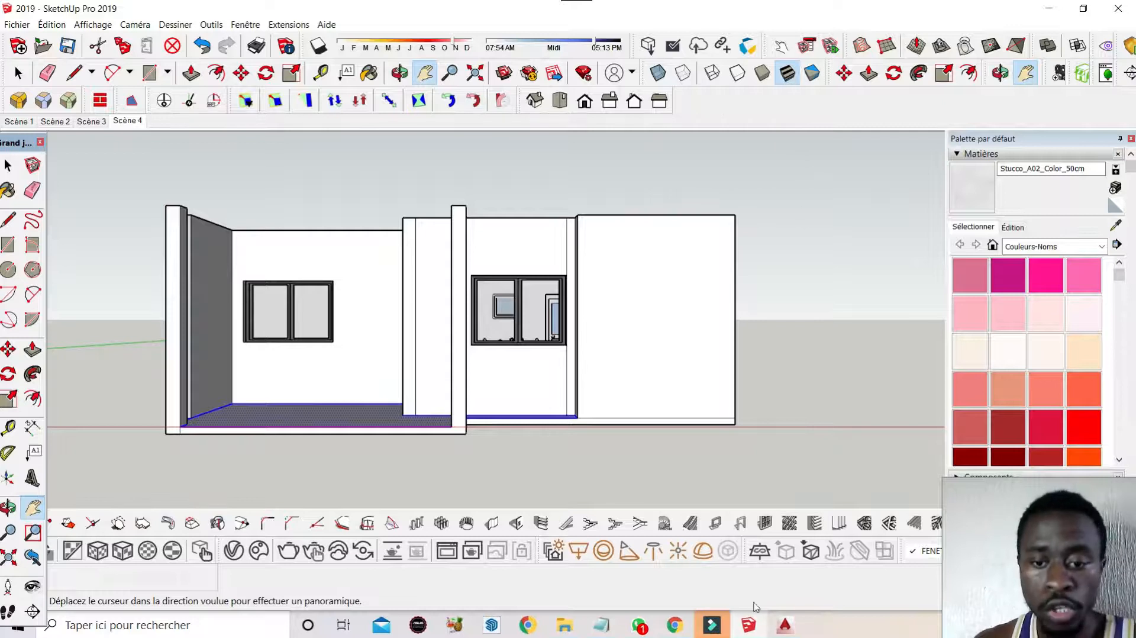
mouse_move(786, 628)
left_click(861, 559)
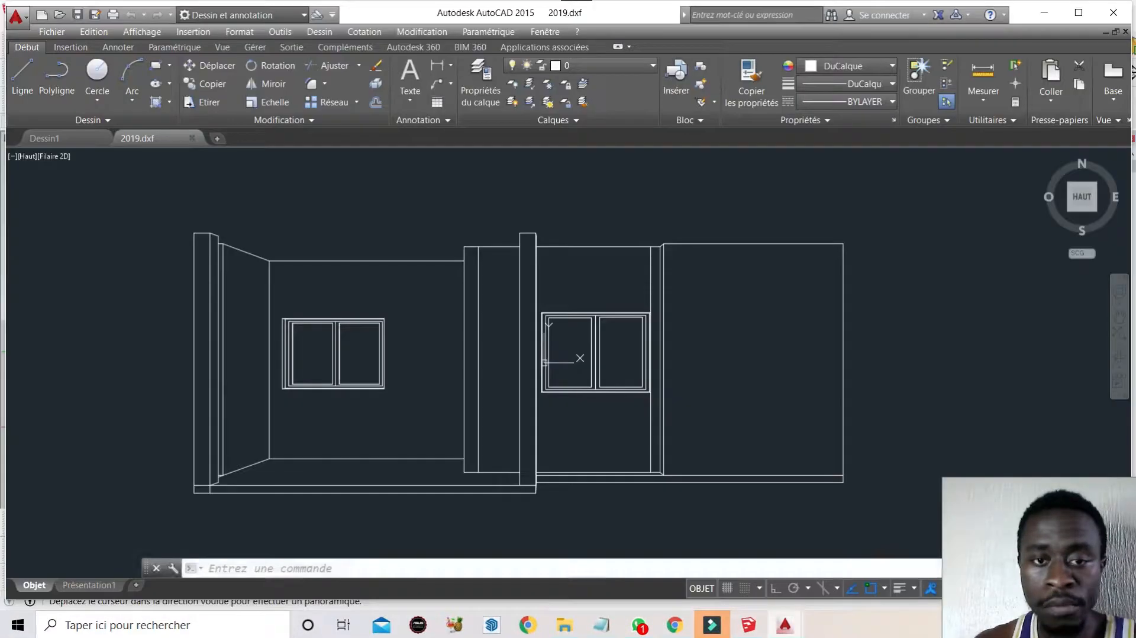
Step: Erase the lasso-selected lines of the house elevation in 2019.dxf and undo the deletion
scroll(462, 282, "down", 7)
scroll(584, 375, "up", 4)
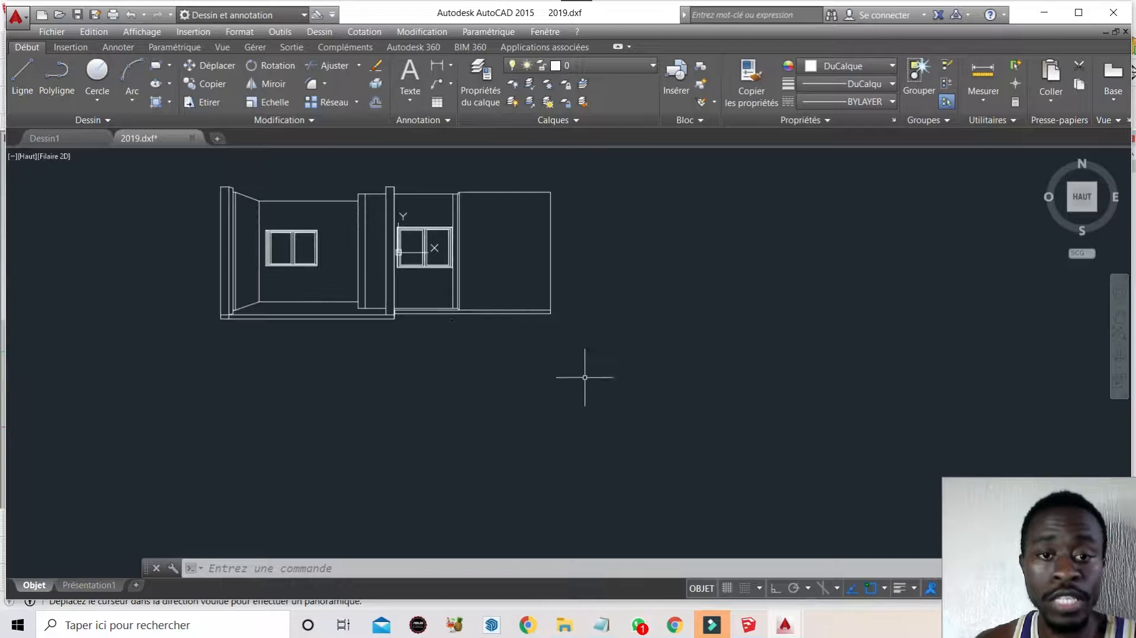
scroll(406, 249, "up", 2)
left_click_drag(730, 442, 65, 141)
scroll(461, 432, "down", 4)
left_click(575, 463)
left_click_drag(487, 370, 203, 246)
left_click_drag(236, 205, 649, 510)
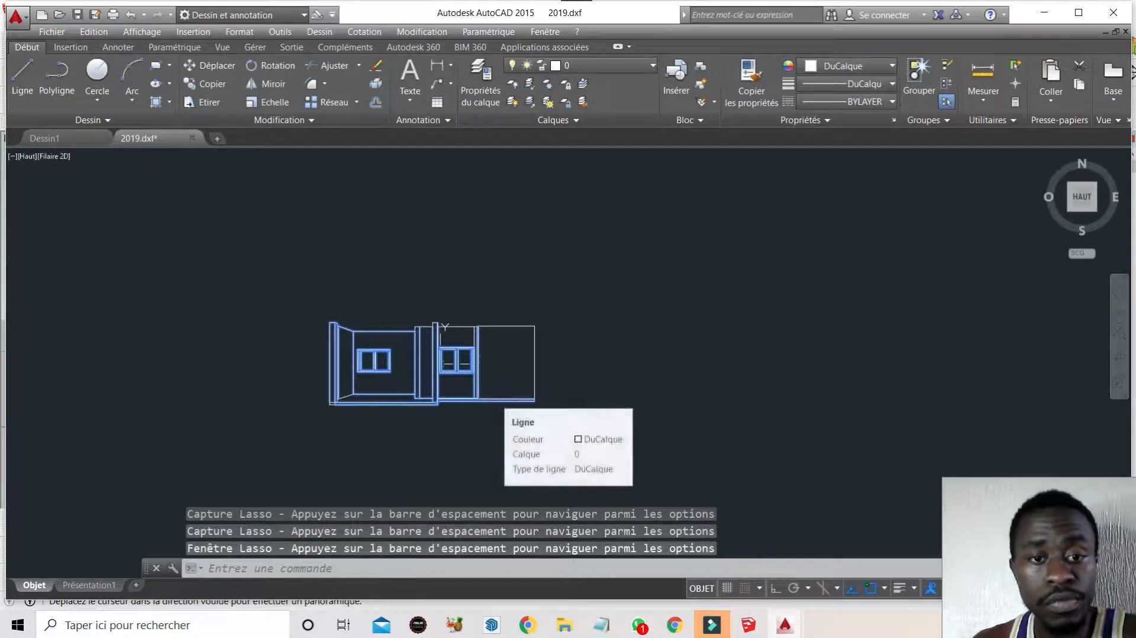
key("Delete")
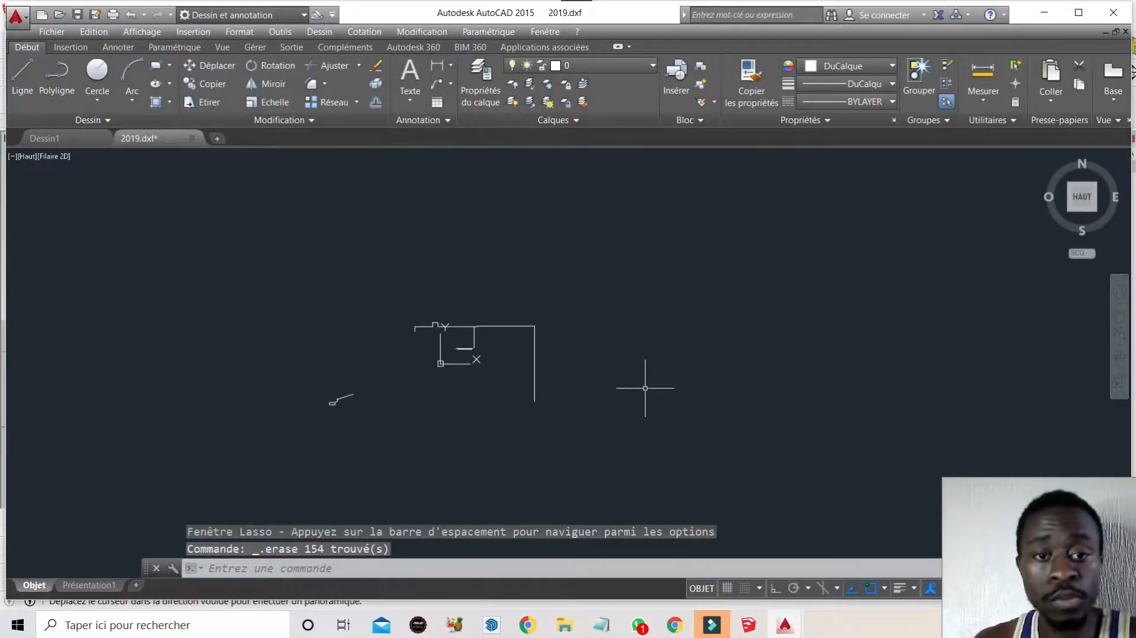
key("ctrl+z")
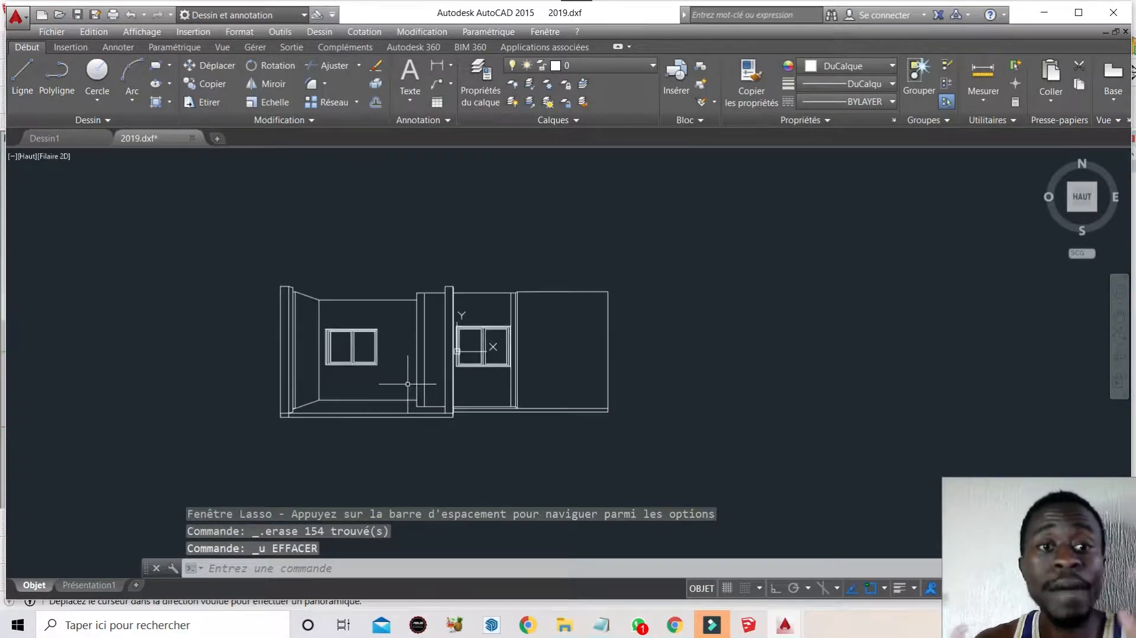